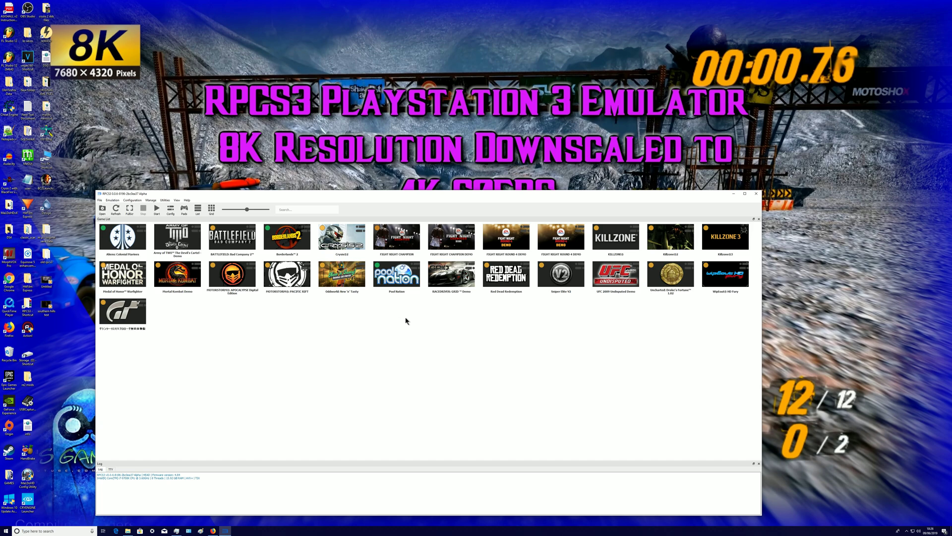
Step: Open the custom configuration of MotorStorm Pacific Rift and review its CPU settings
{"action": "left_click", "coordinate": [282, 288]}
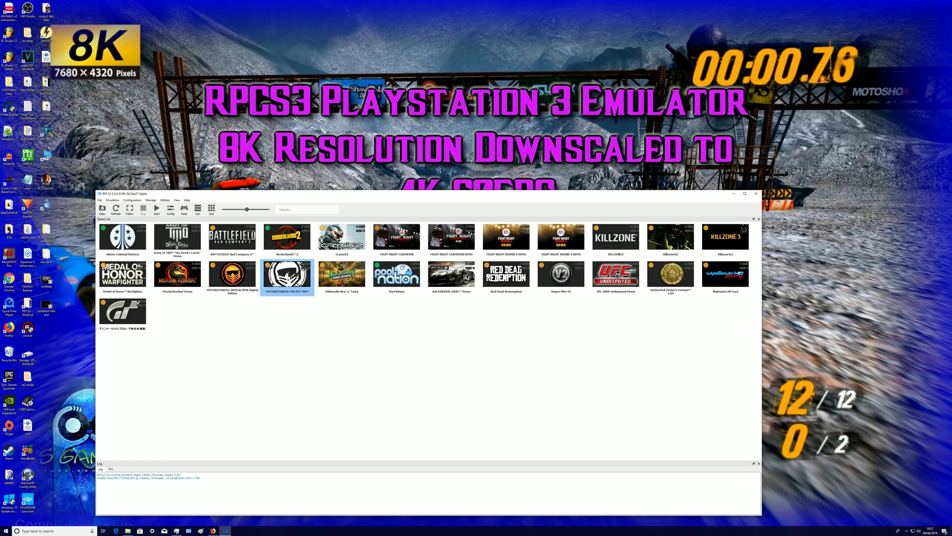
{"action": "left_click", "coordinate": [287, 281]}
{"action": "right_click", "coordinate": [289, 279]}
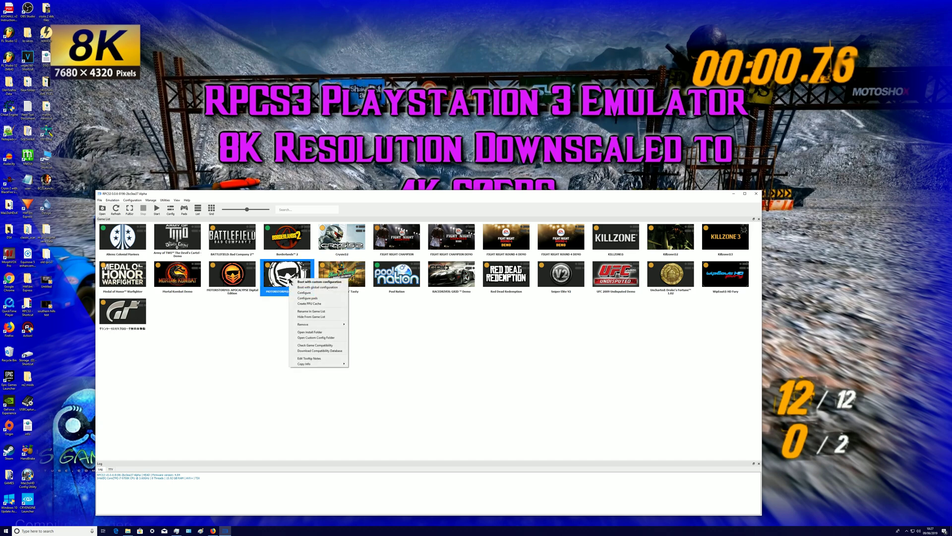
{"action": "left_click", "coordinate": [309, 293]}
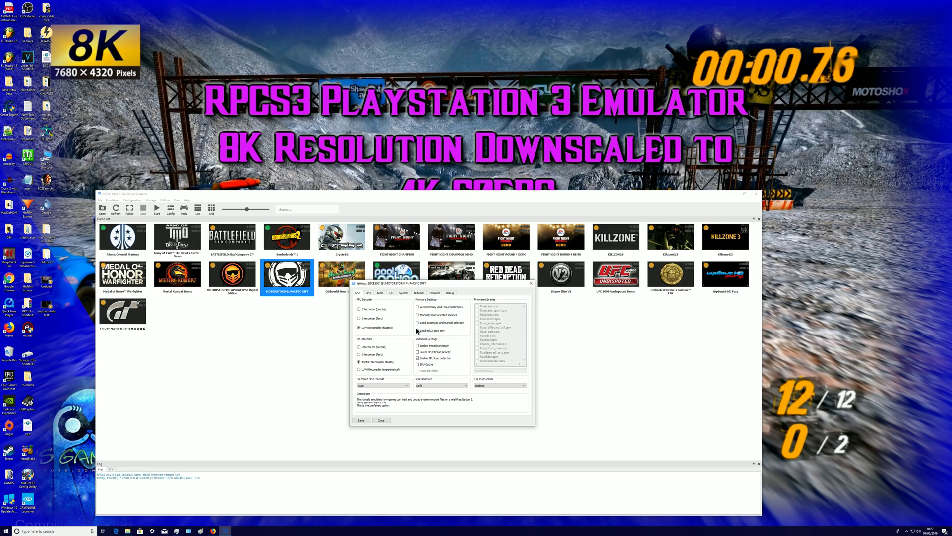
{"action": "mouse_move", "coordinate": [365, 365]}
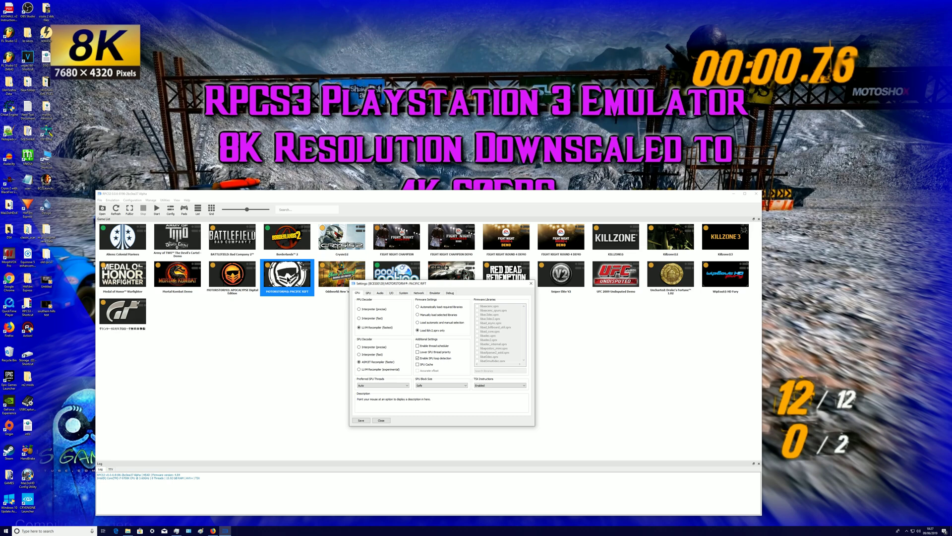
{"action": "left_click", "coordinate": [418, 346]}
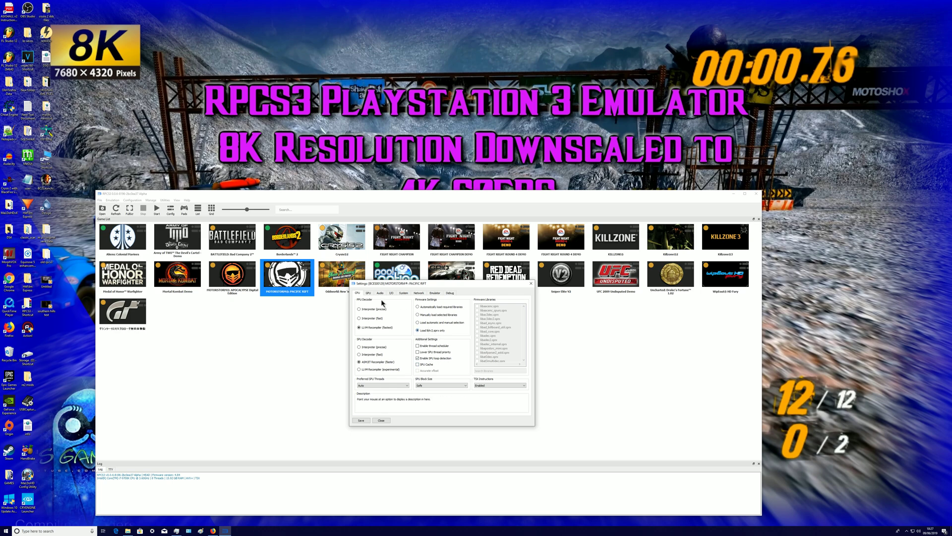
Step: Examine the GPU settings and the Debug options of the MotorStorm Pacific Rift configuration
{"action": "left_click", "coordinate": [367, 294]}
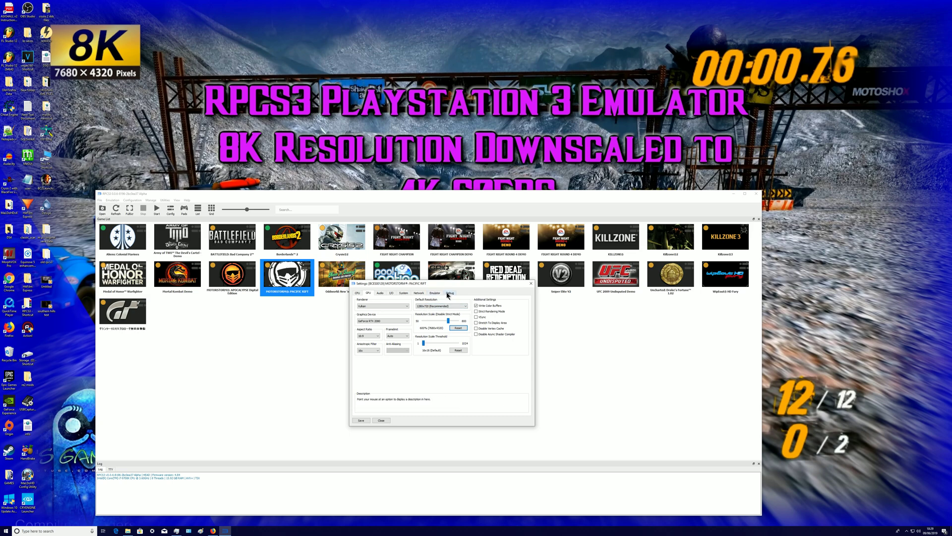
{"action": "left_click", "coordinate": [450, 294]}
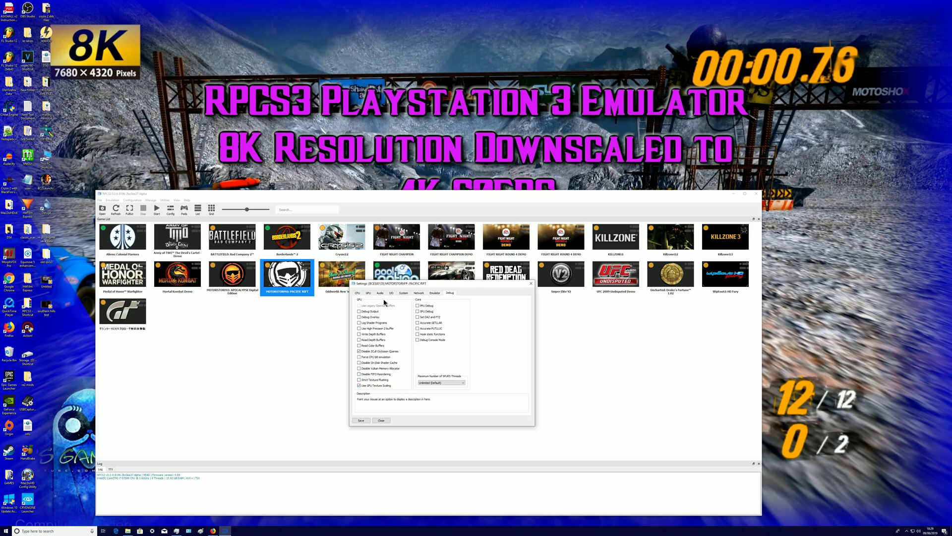
{"action": "left_click", "coordinate": [368, 293]}
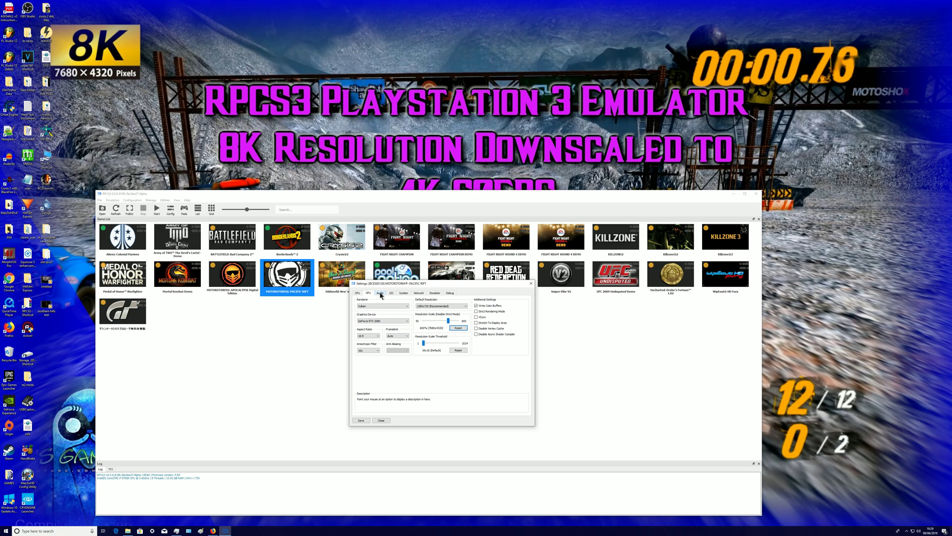
Step: Launch Cheat Engine, allow it to make changes to the device, and attach it to the RPCS3 process
{"action": "double_click", "coordinate": [9, 106]}
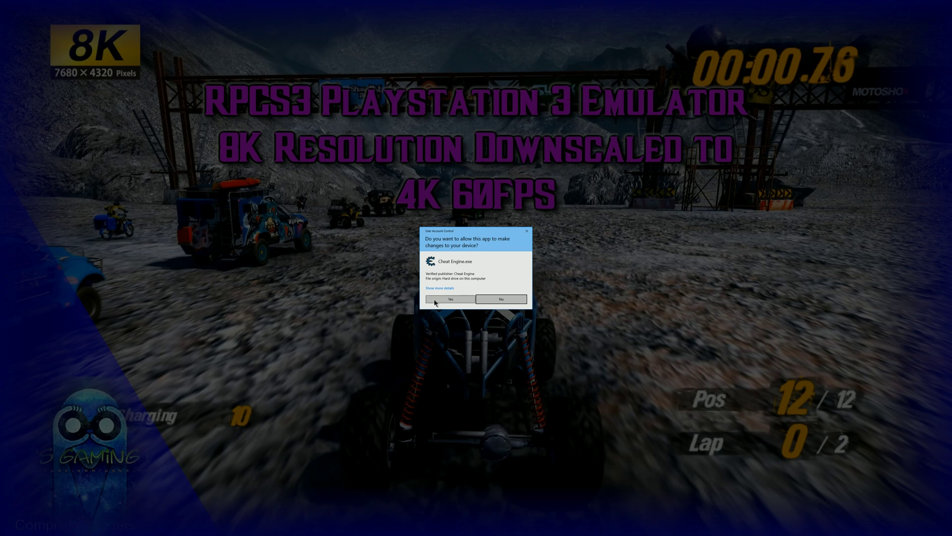
{"action": "left_click", "coordinate": [435, 300]}
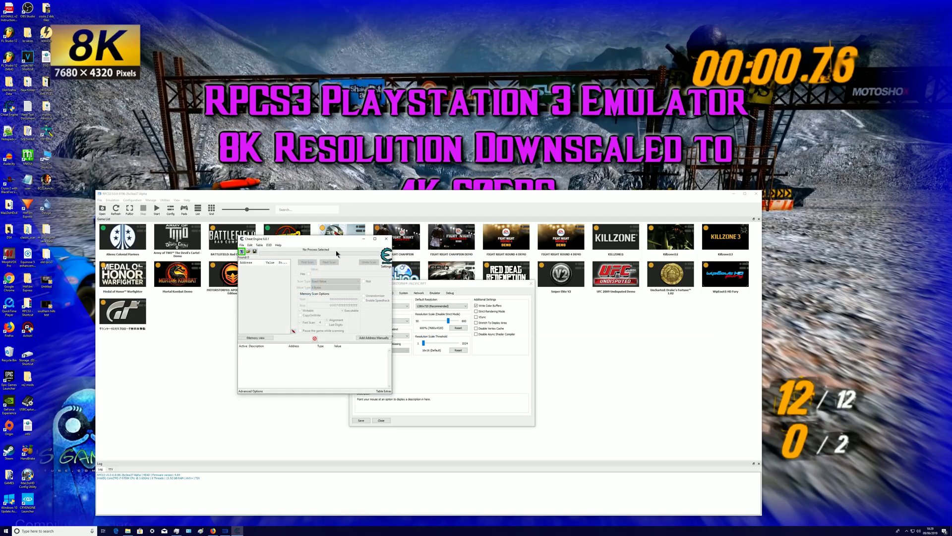
{"action": "left_click_drag", "start_coordinate": [335, 240], "coordinate": [271, 303]}
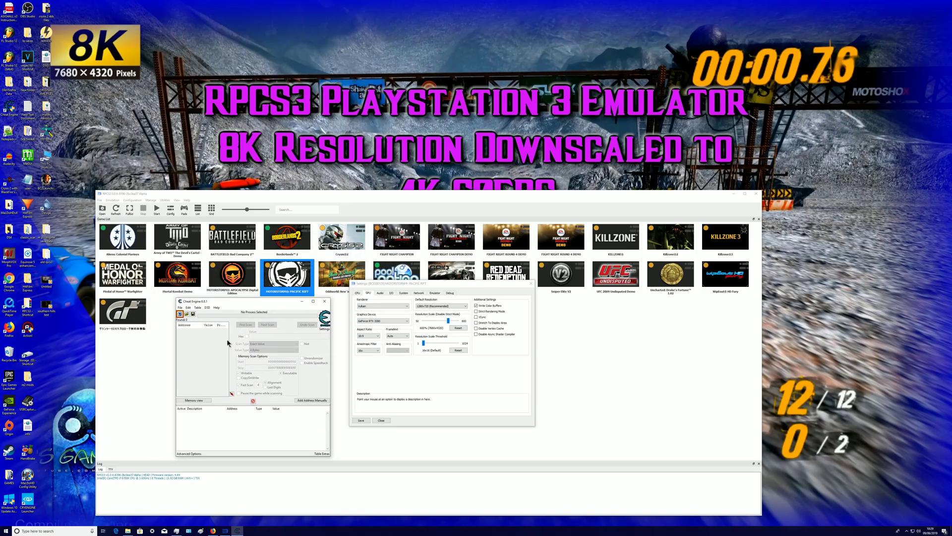
{"action": "left_click", "coordinate": [179, 313]}
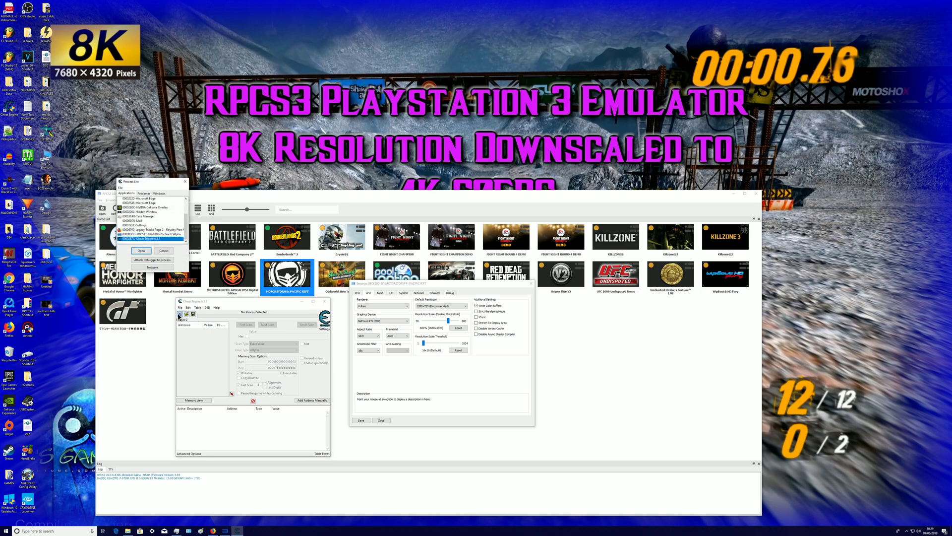
{"action": "left_click", "coordinate": [142, 234]}
{"action": "left_click", "coordinate": [142, 251]}
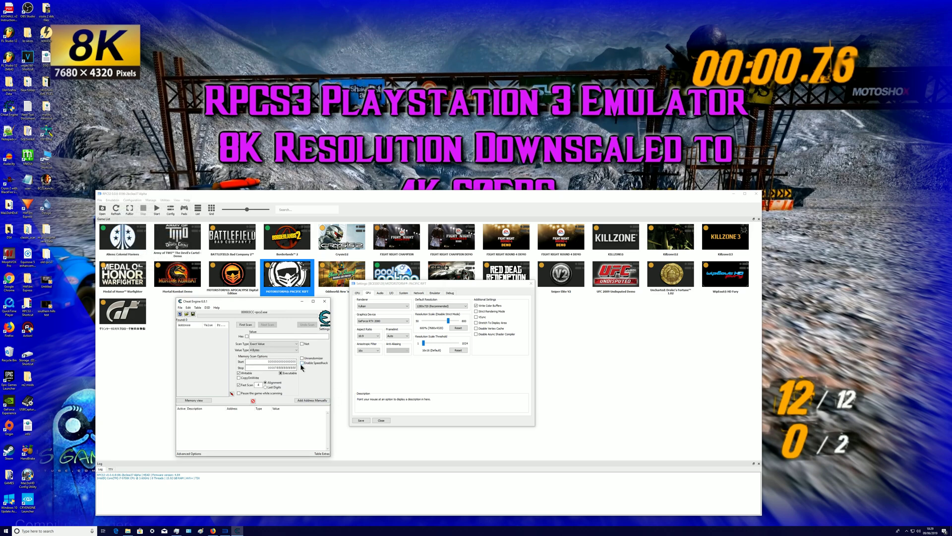
Step: Enable Speedhack in Cheat Engine, adjust the speed and apply it to the attached RPCS3 process
{"action": "left_click", "coordinate": [302, 363]}
{"action": "left_click_drag", "start_coordinate": [312, 376], "coordinate": [309, 377]}
{"action": "left_click", "coordinate": [313, 386]}
Step: Return to the MotorStorm Pacific Rift settings and review the audio buffering, time stretching and Debug options
{"action": "left_click", "coordinate": [380, 294]}
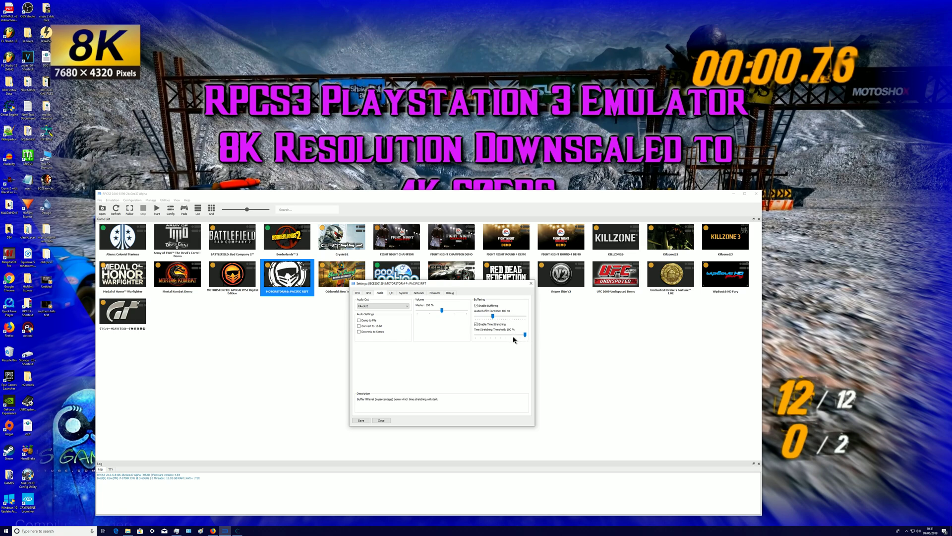
{"action": "left_click", "coordinate": [453, 294]}
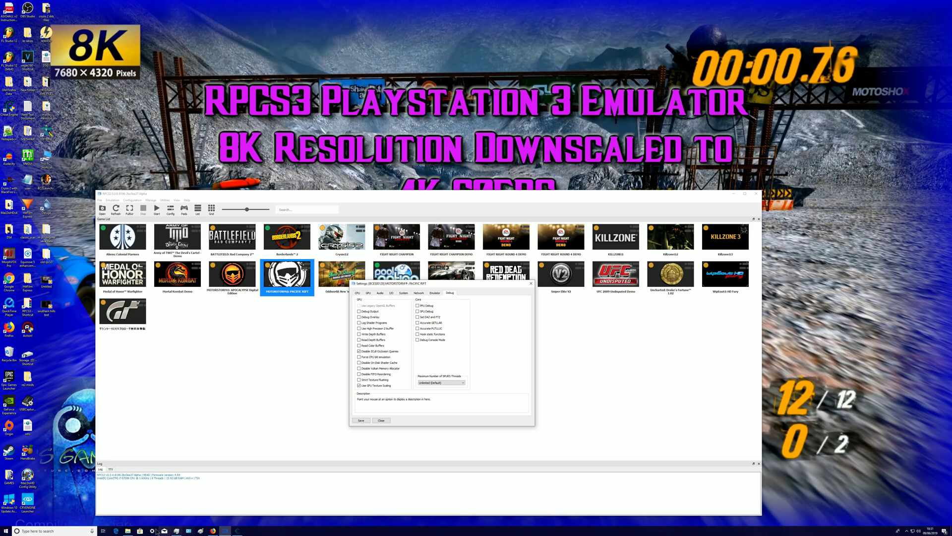
Step: Switch to File Explorer, view the CurrentSettings file from the RPCS3 GuiConfigs folder down to its Meta section, and close the file
{"action": "left_click", "coordinate": [128, 530]}
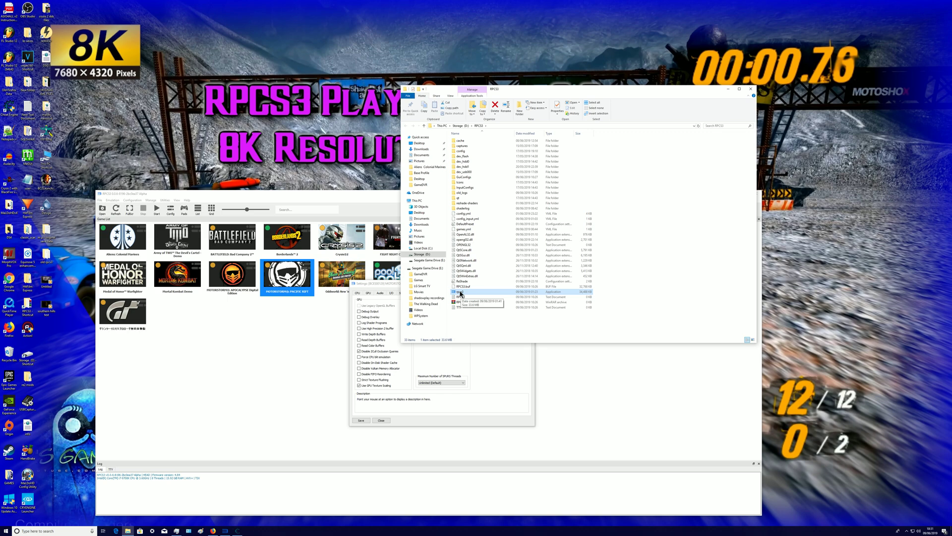
{"action": "left_click", "coordinate": [28, 310]}
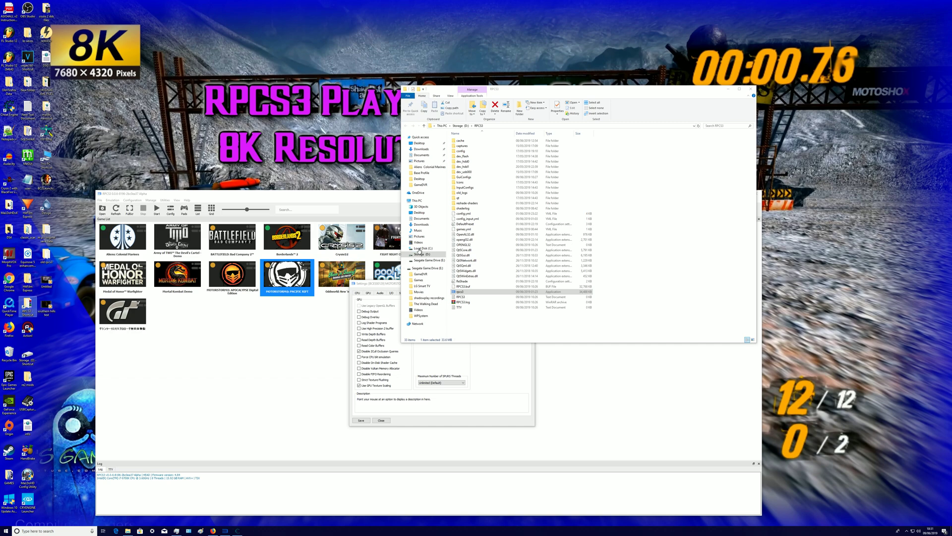
{"action": "double_click", "coordinate": [463, 177]}
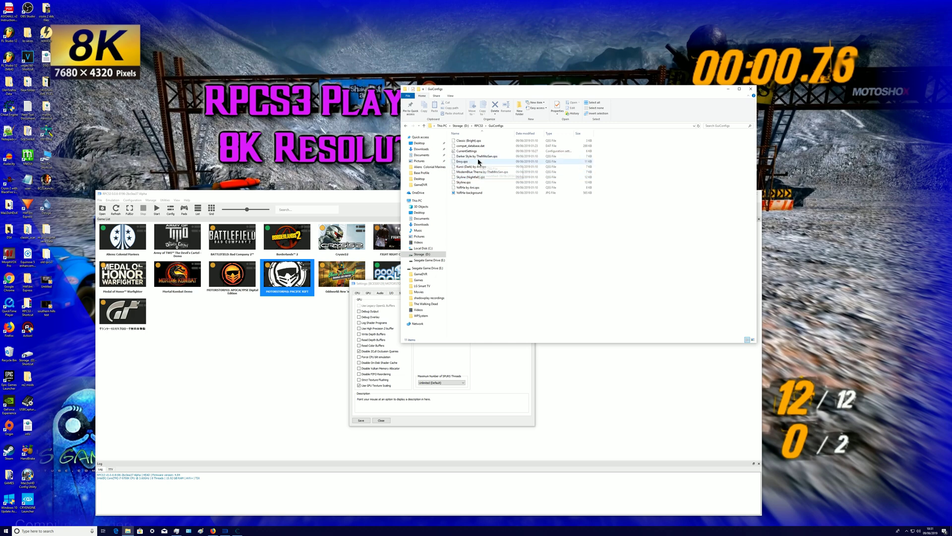
{"action": "double_click", "coordinate": [468, 151]}
{"action": "scroll", "coordinate": [525, 364], "scroll_direction": "down", "scroll_amount": 3}
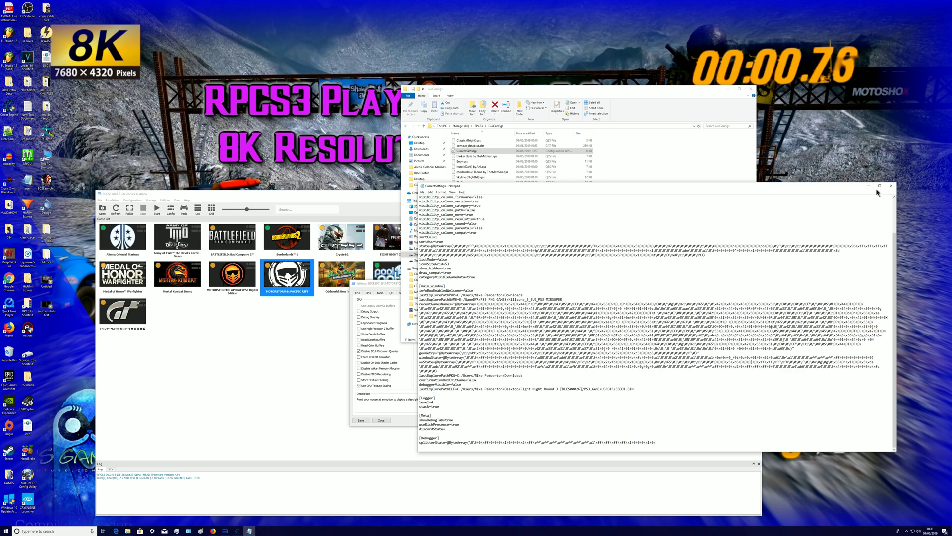
{"action": "left_click", "coordinate": [891, 186]}
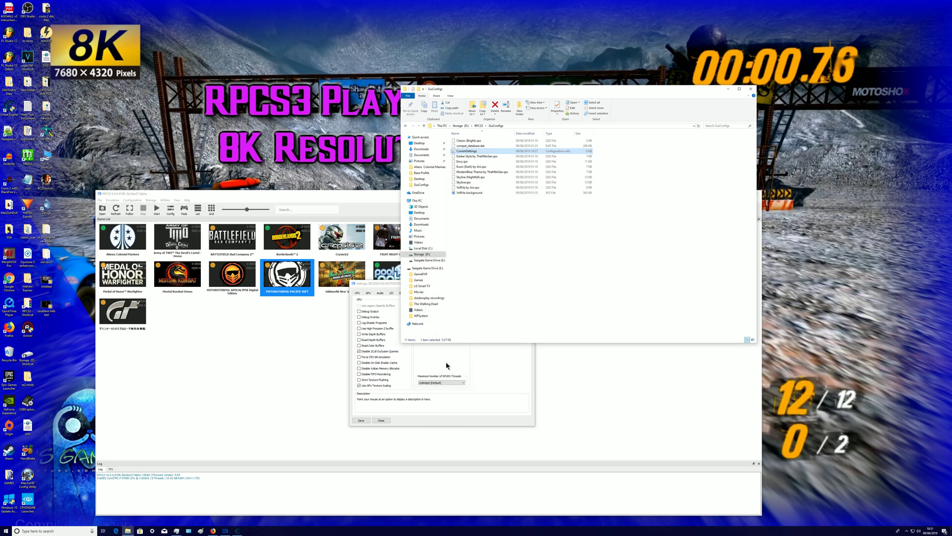
Step: Return to the MotorStorm Pacific Rift settings, review the Debug, Emulator, GPU and CPU options, and close them without saving
{"action": "left_click", "coordinate": [468, 367]}
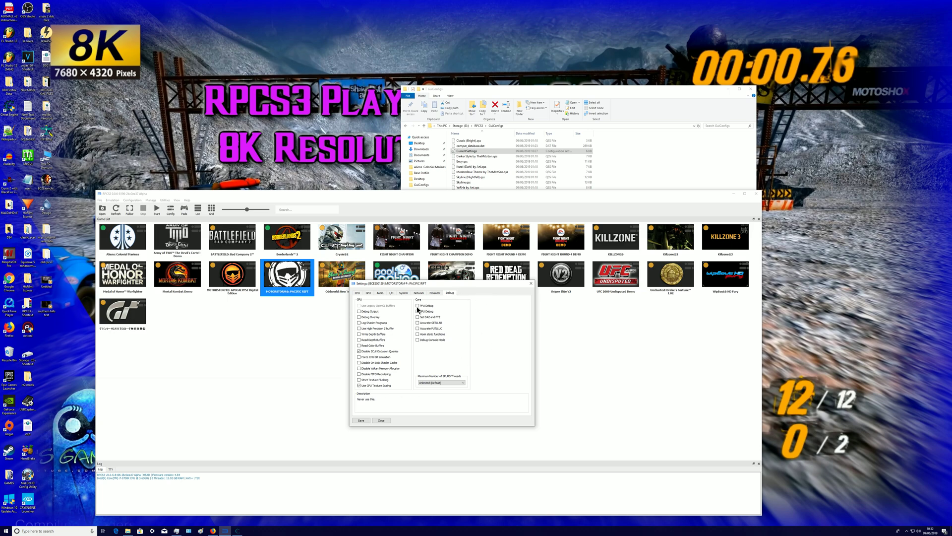
{"action": "left_click", "coordinate": [437, 294]}
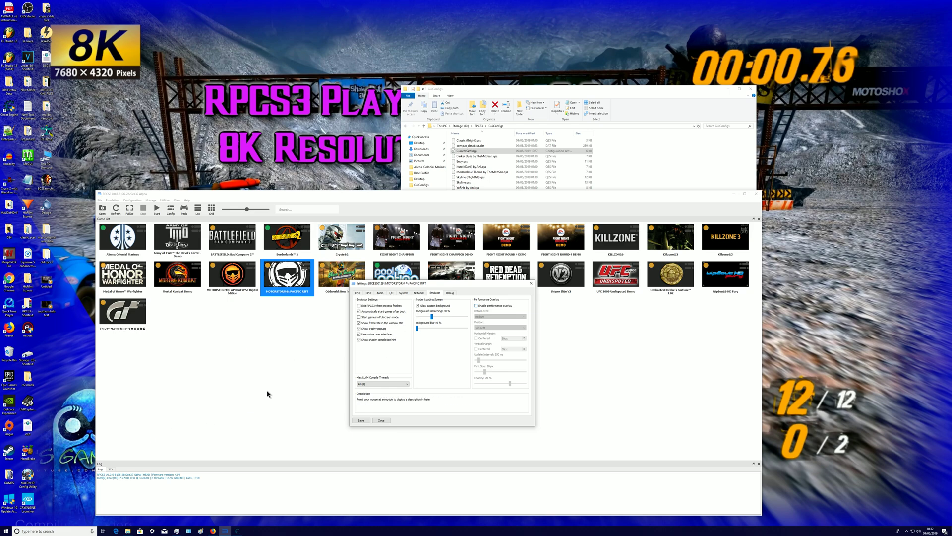
{"action": "left_click", "coordinate": [368, 293]}
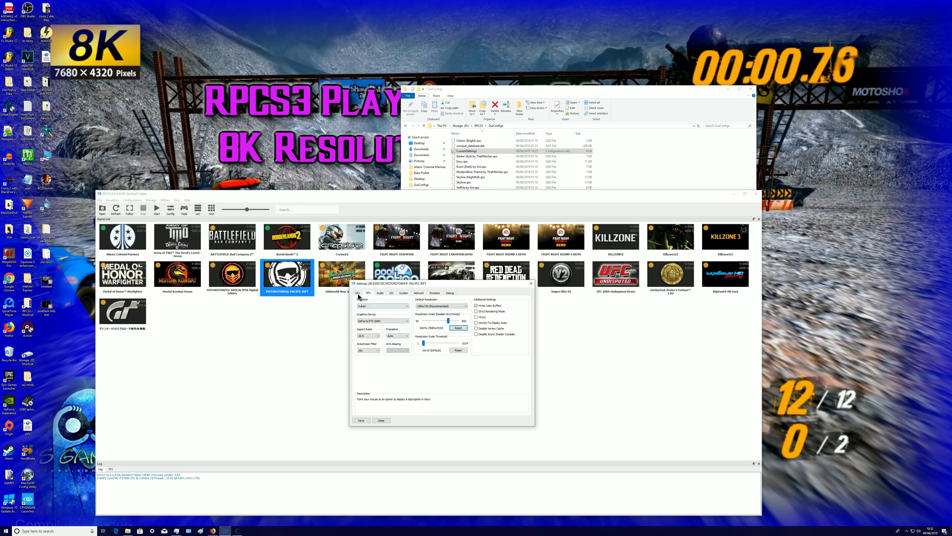
{"action": "left_click", "coordinate": [358, 294]}
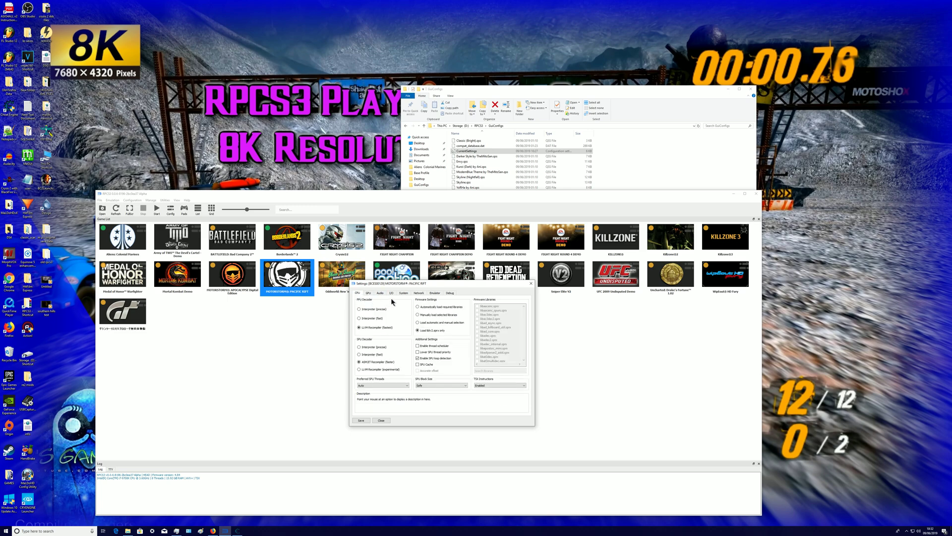
{"action": "left_click", "coordinate": [380, 420]}
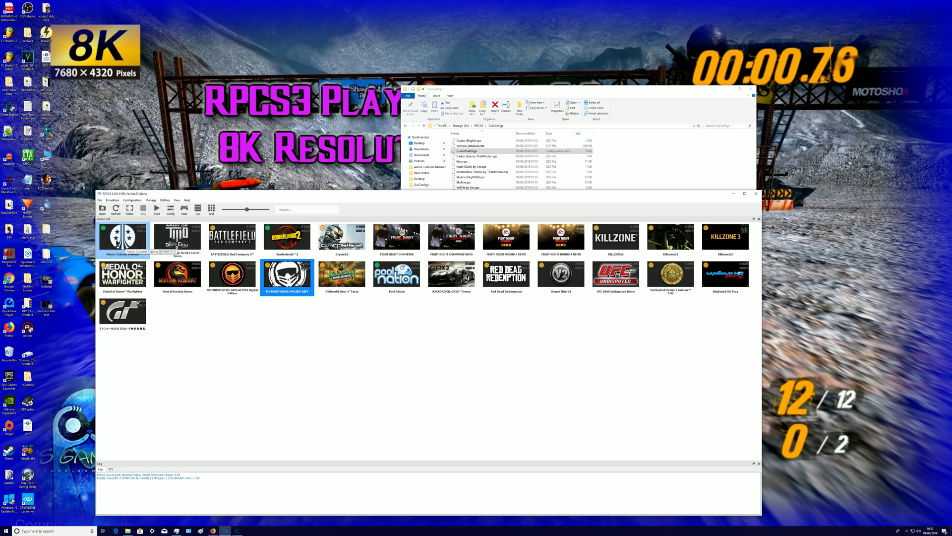
Step: Open the custom configuration of Aliens: Colonial Marines and review its SPU, firmware library and TSX settings
{"action": "right_click", "coordinate": [124, 244]}
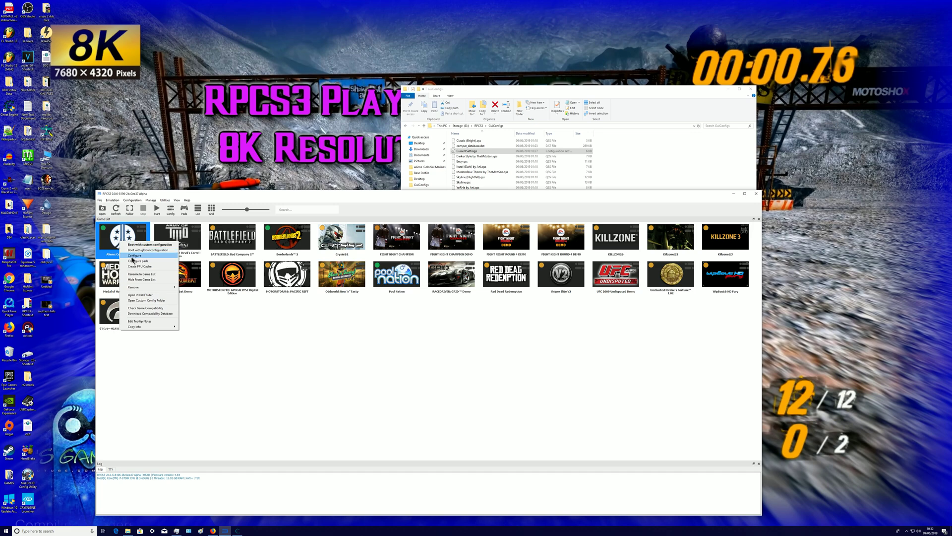
{"action": "left_click", "coordinate": [134, 255]}
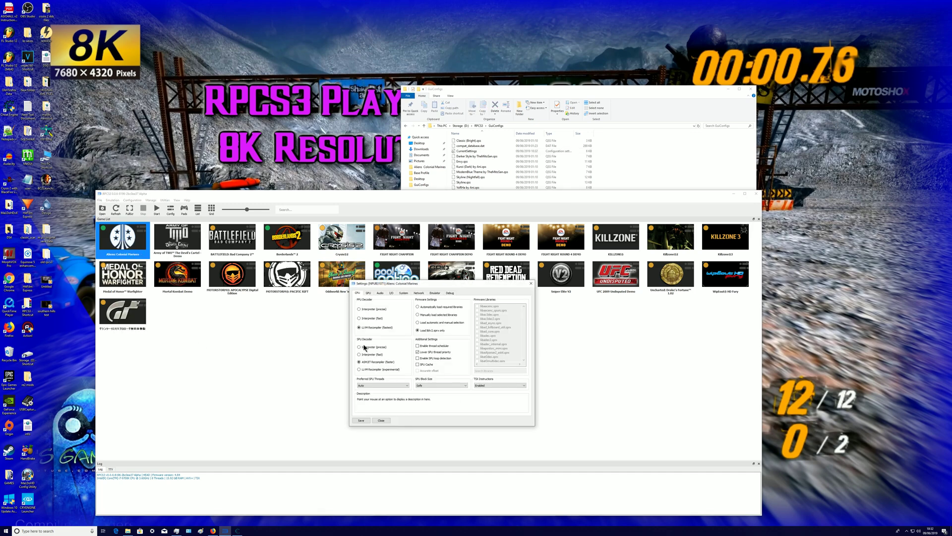
{"action": "mouse_move", "coordinate": [386, 388]}
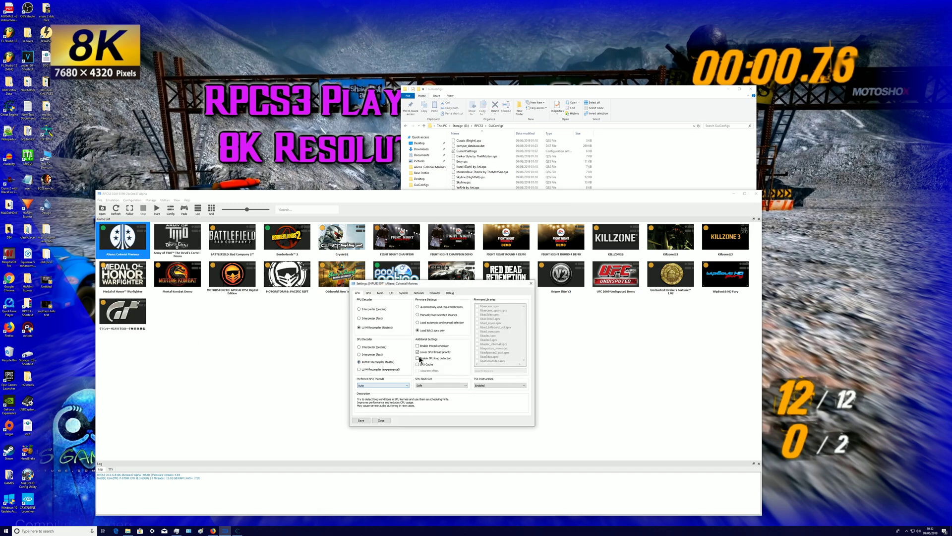
{"action": "mouse_move", "coordinate": [434, 334]}
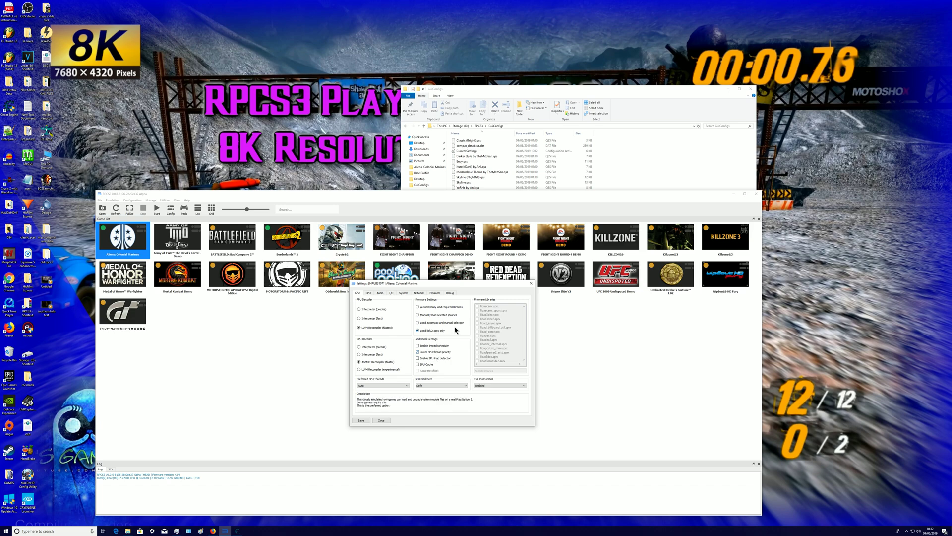
{"action": "mouse_move", "coordinate": [494, 389]}
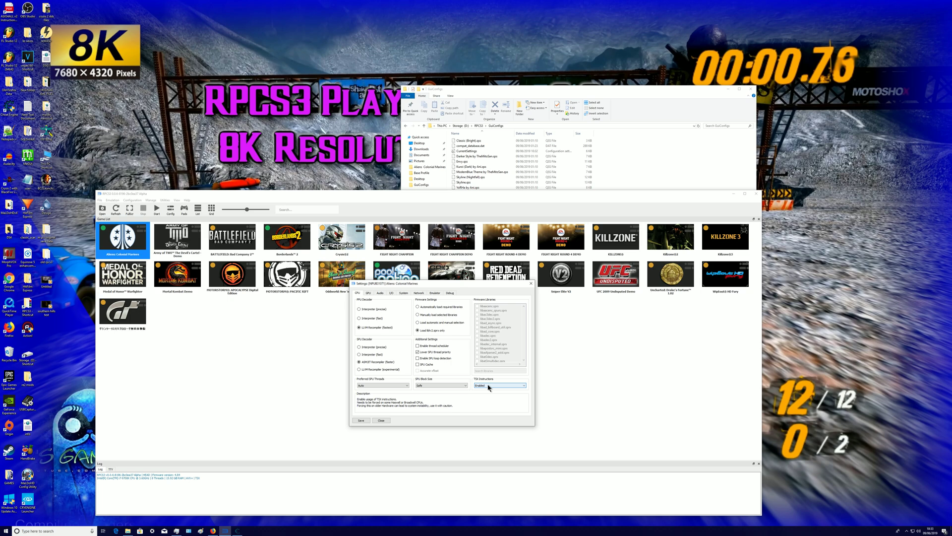
Step: Review the GPU, Audio and Debug settings of Aliens: Colonial Marines and close the configuration without saving
{"action": "left_click", "coordinate": [368, 294]}
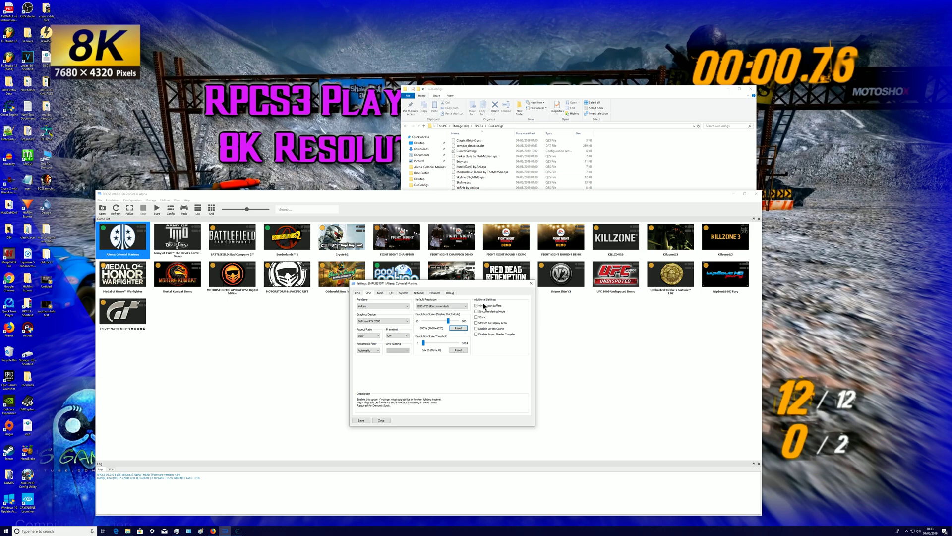
{"action": "left_click", "coordinate": [379, 293]}
{"action": "left_click", "coordinate": [517, 336]}
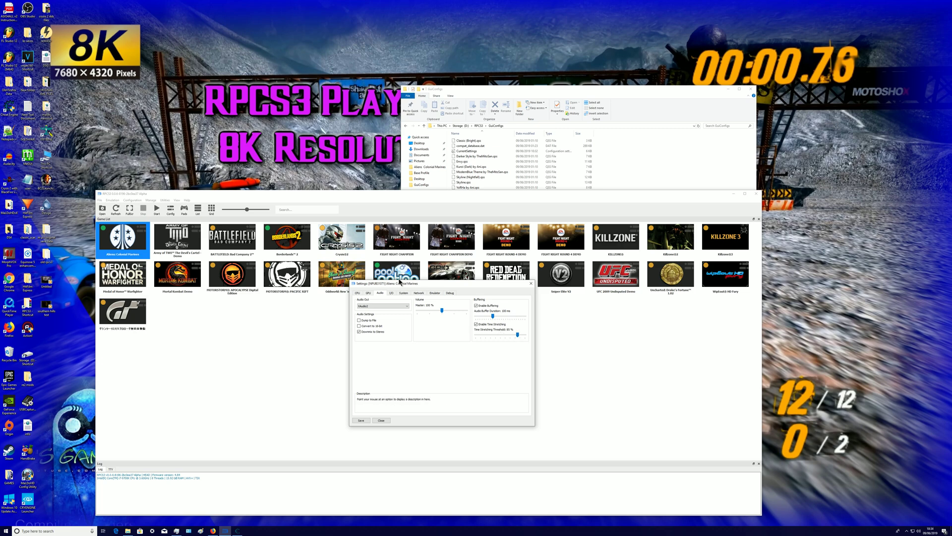
{"action": "left_click", "coordinate": [447, 294]}
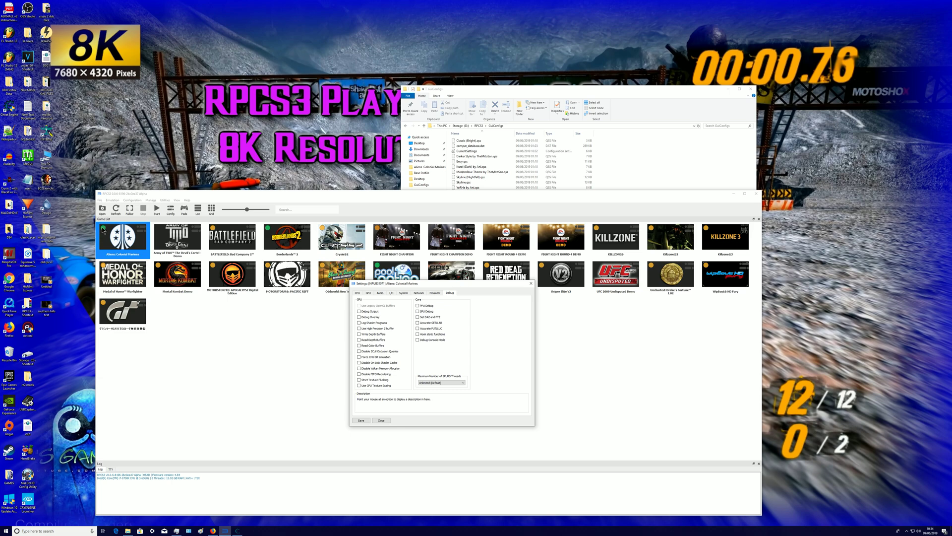
{"action": "left_click", "coordinate": [531, 283]}
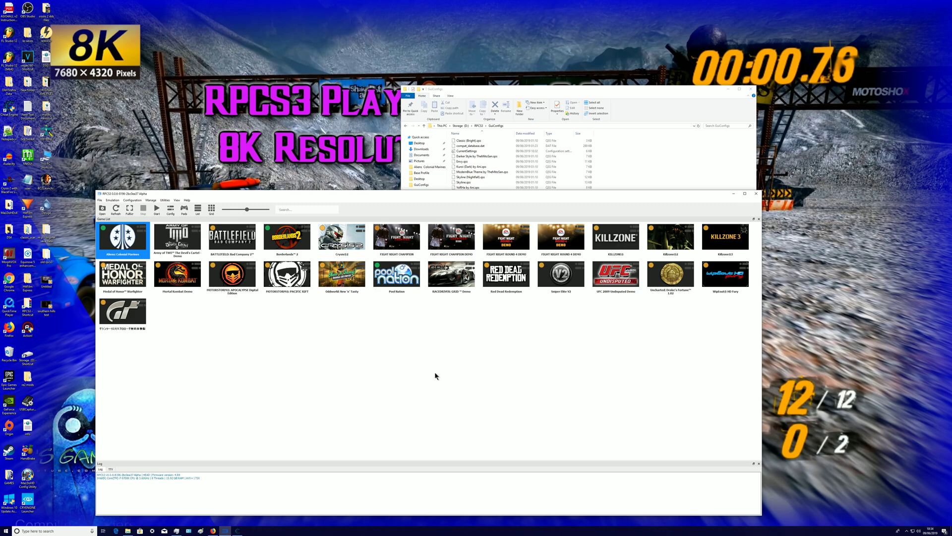
Step: Open the custom configuration of Killzone 2, review its CPU, Audio and Debug settings, and close it without saving
{"action": "right_click", "coordinate": [668, 242]}
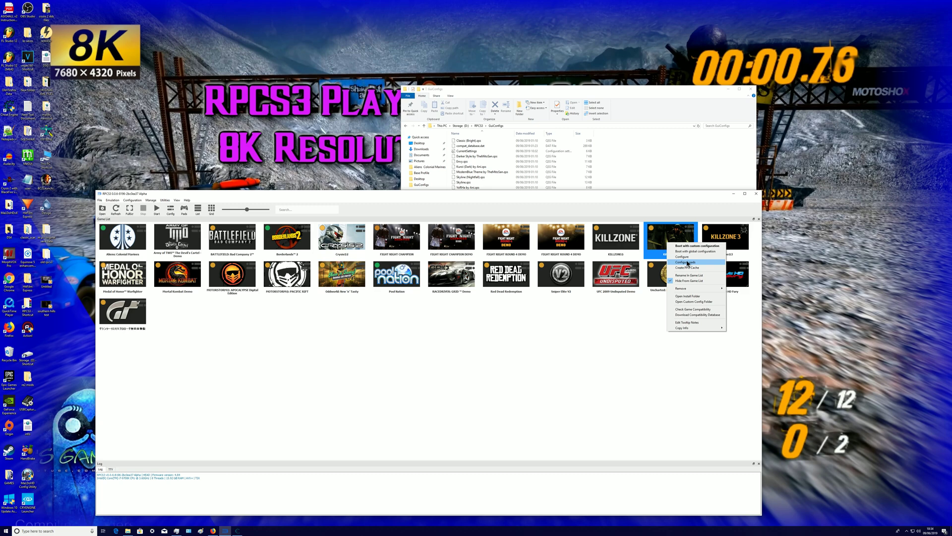
{"action": "left_click", "coordinate": [684, 256]}
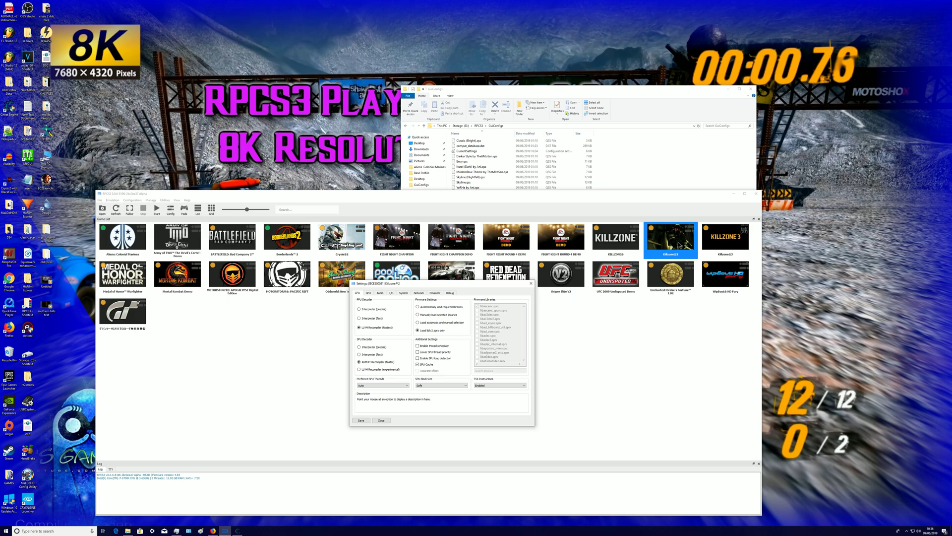
{"action": "mouse_move", "coordinate": [462, 324]}
{"action": "left_click", "coordinate": [379, 293]}
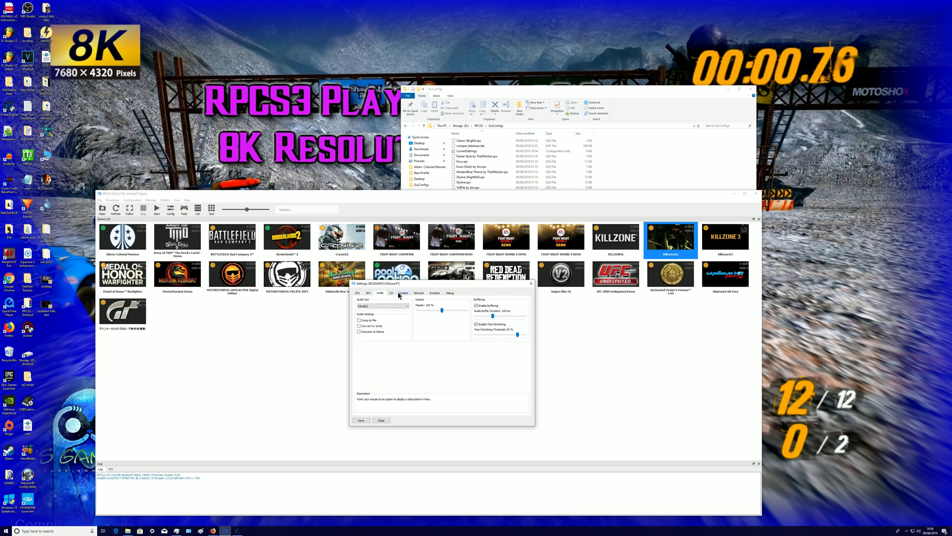
{"action": "left_click", "coordinate": [450, 293]}
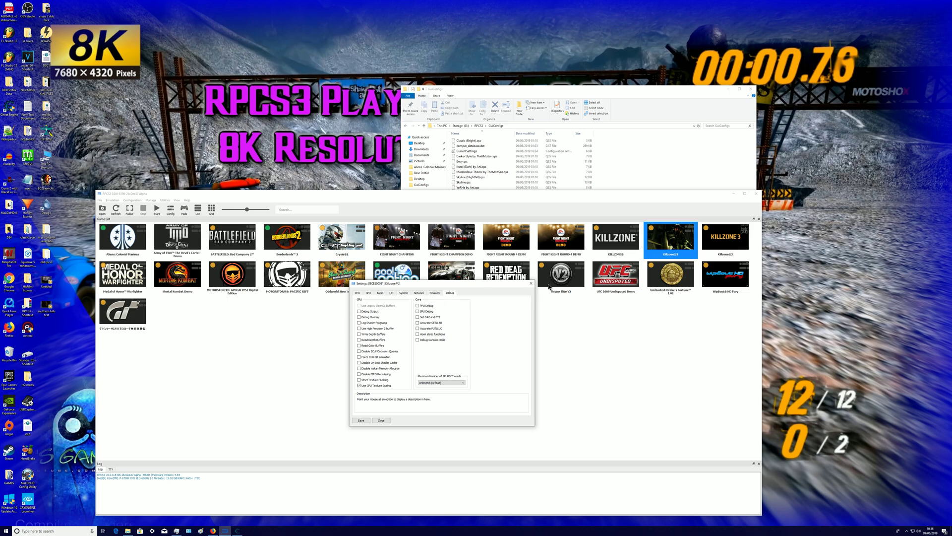
{"action": "left_click", "coordinate": [531, 283]}
Step: Open the custom configuration of Killzone 3, review its CPU and GPU settings, and close it without saving
{"action": "right_click", "coordinate": [727, 237]}
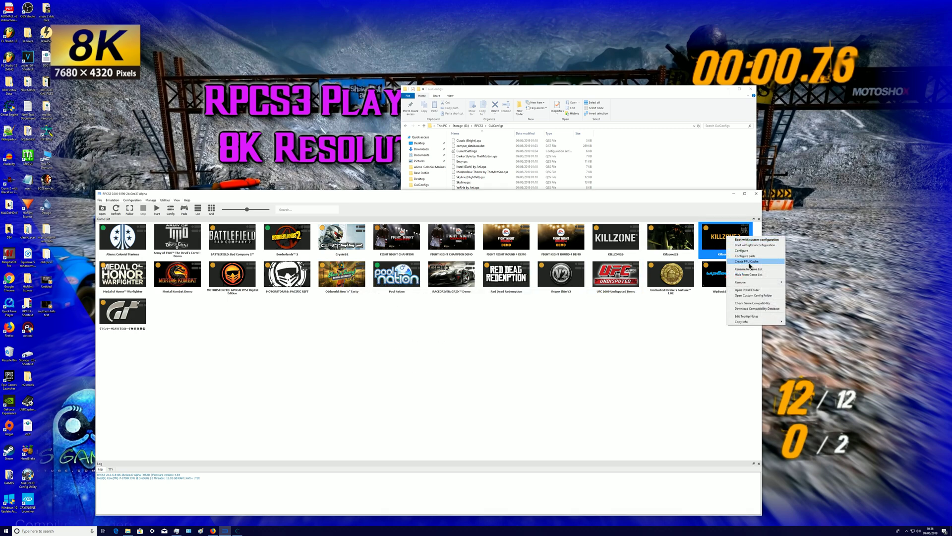
{"action": "left_click", "coordinate": [746, 251]}
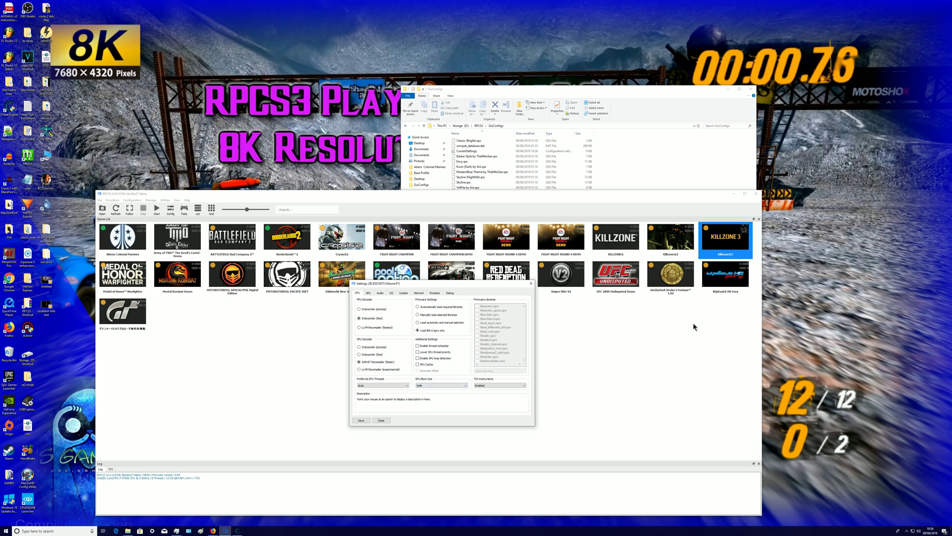
{"action": "left_click", "coordinate": [369, 293]}
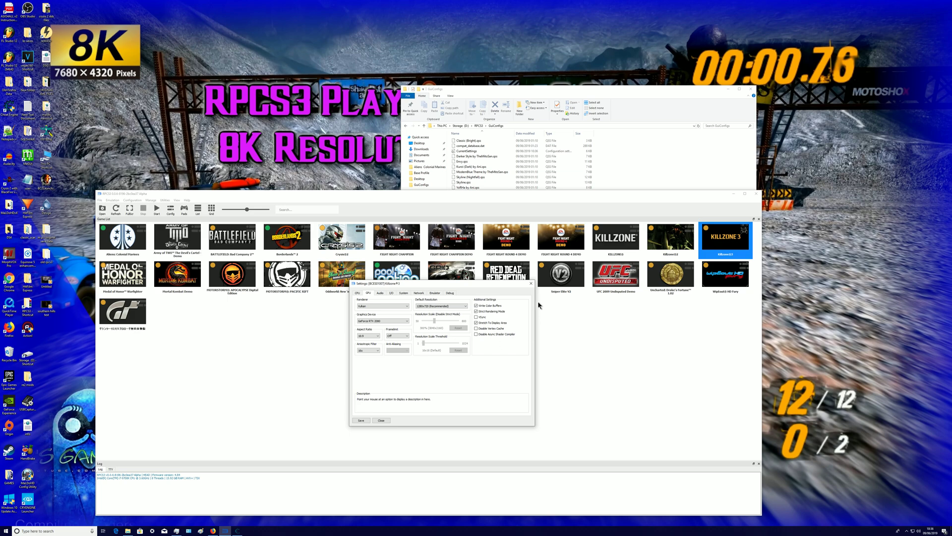
{"action": "left_click", "coordinate": [531, 284]}
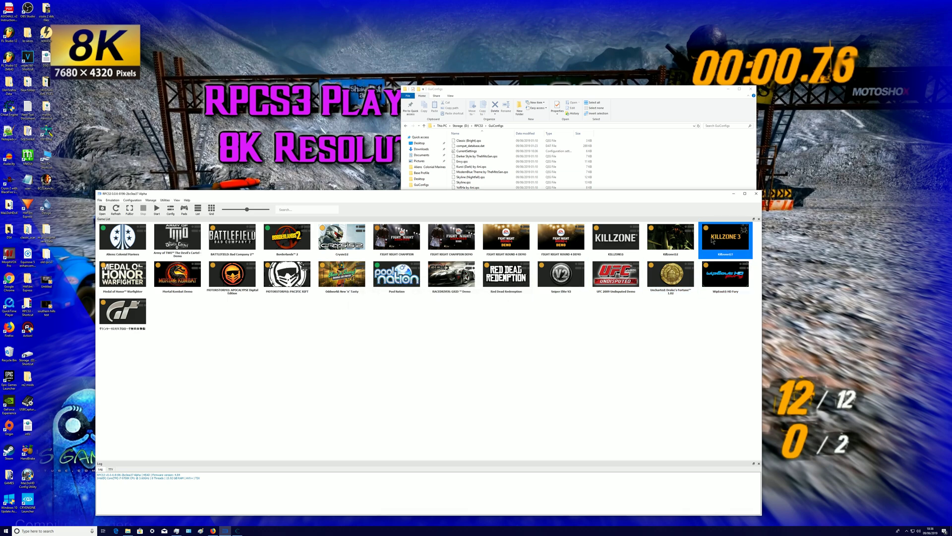
Step: Open the custom configuration of WipEout HD Fury, review its CPU, GPU and Debug settings, and close it without saving
{"action": "right_click", "coordinate": [724, 279]}
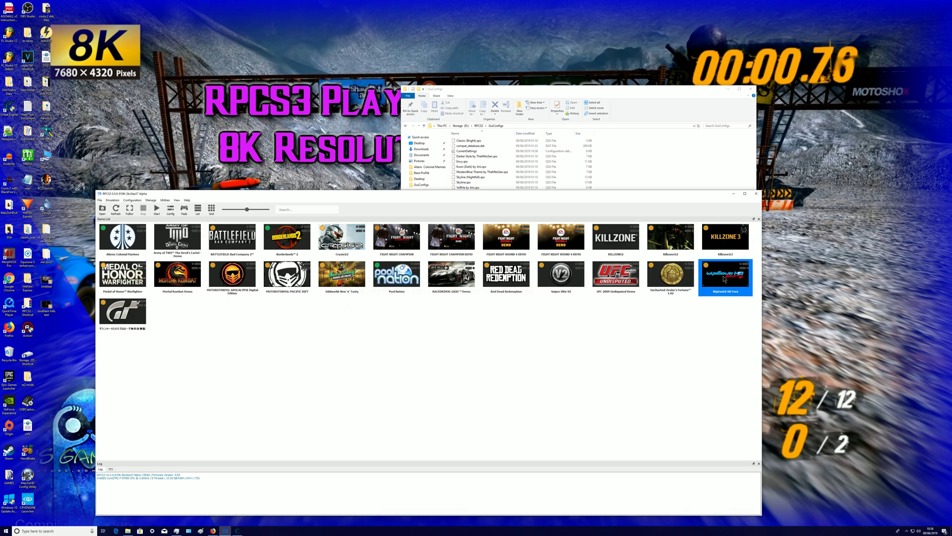
{"action": "left_click", "coordinate": [736, 290]}
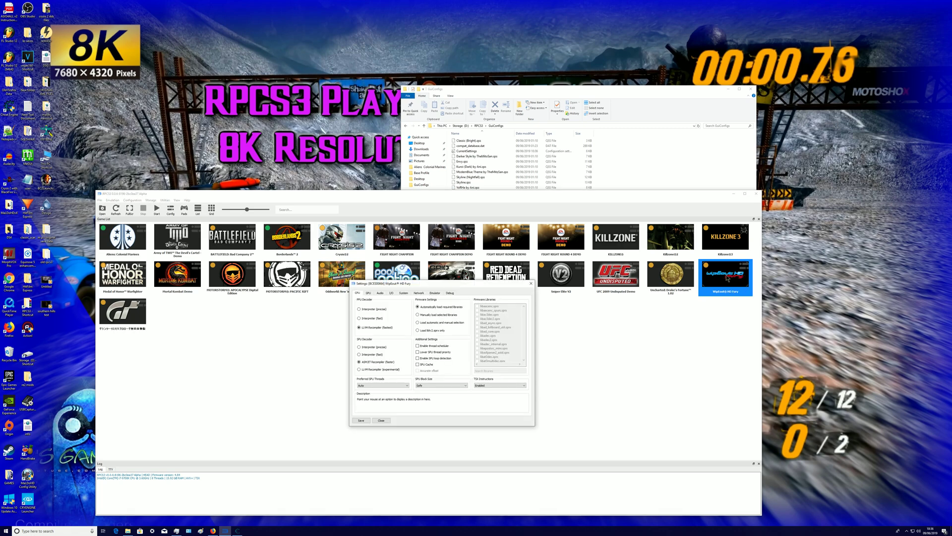
{"action": "mouse_move", "coordinate": [423, 326]}
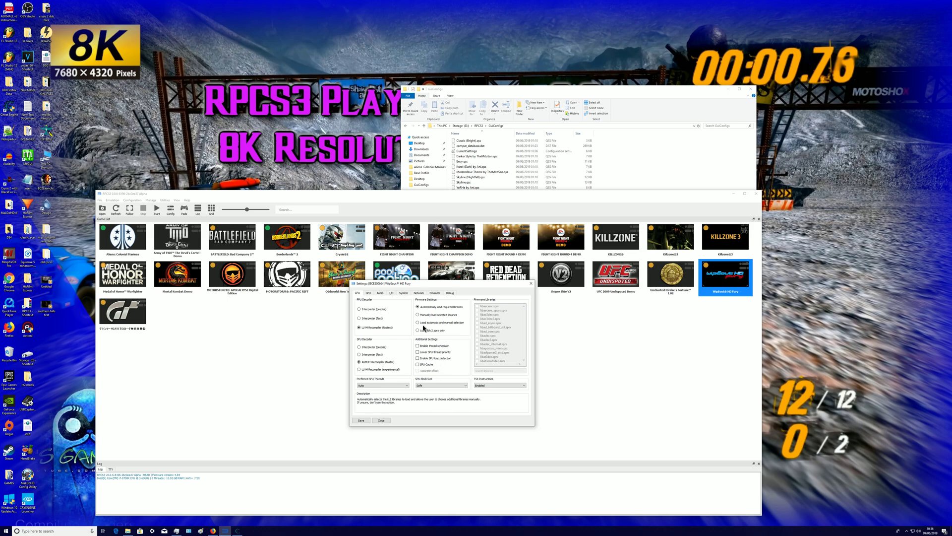
{"action": "left_click", "coordinate": [369, 293]}
{"action": "mouse_move", "coordinate": [424, 331]}
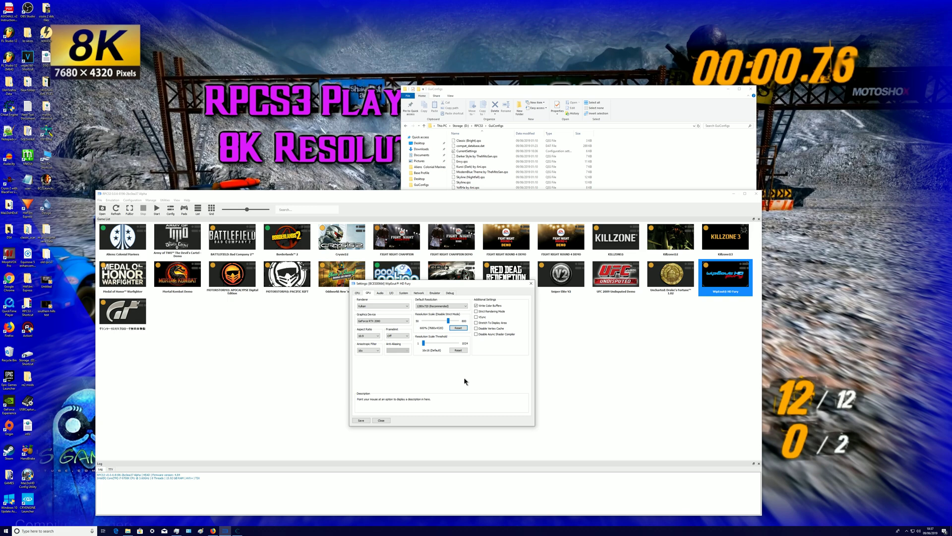
{"action": "left_click", "coordinate": [450, 293]}
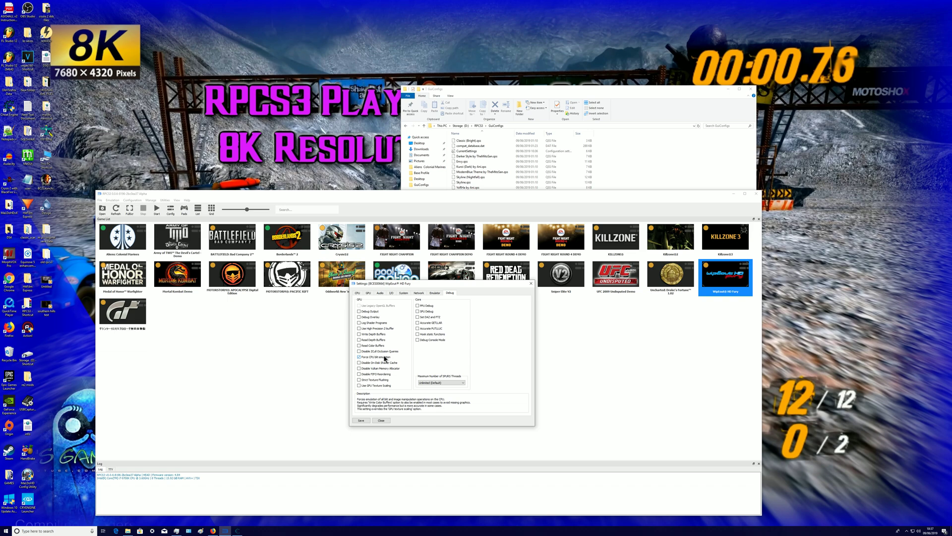
{"action": "left_click", "coordinate": [368, 293]}
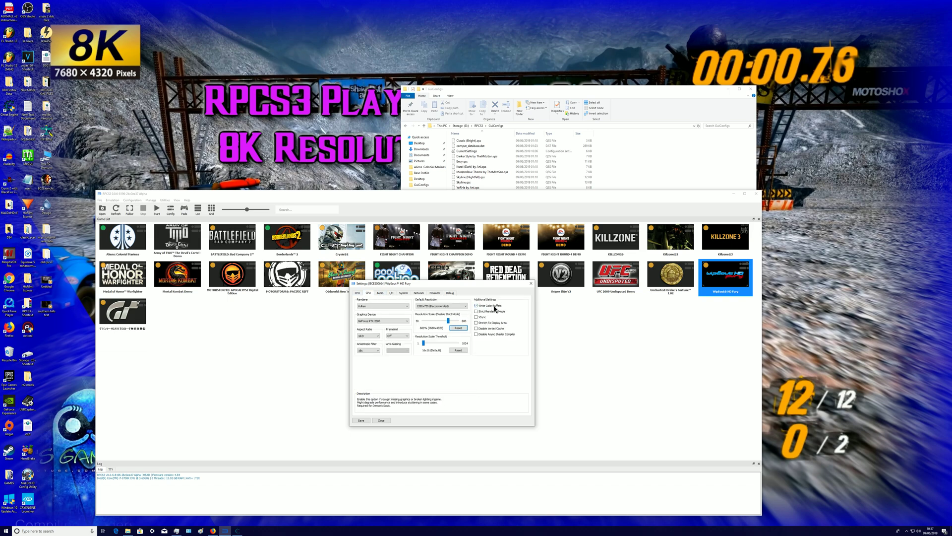
{"action": "left_click", "coordinate": [387, 420]}
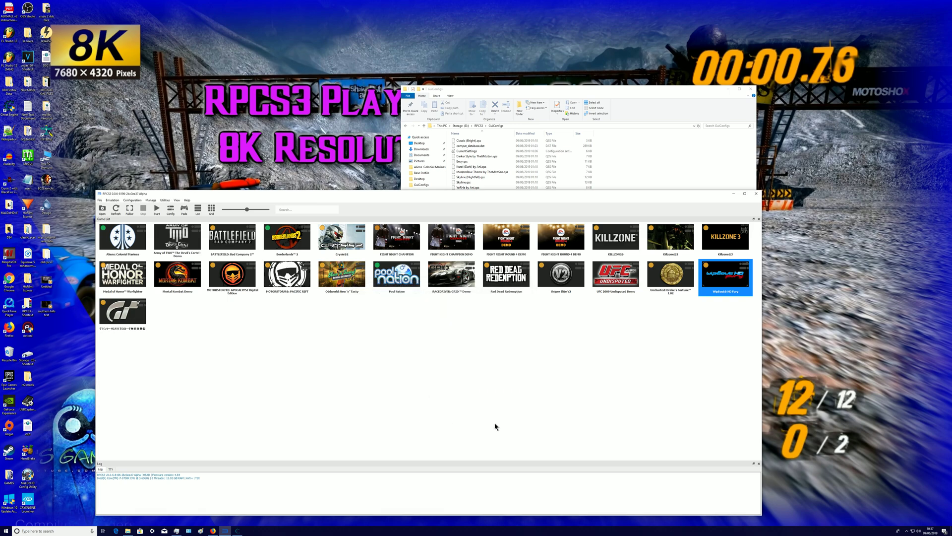